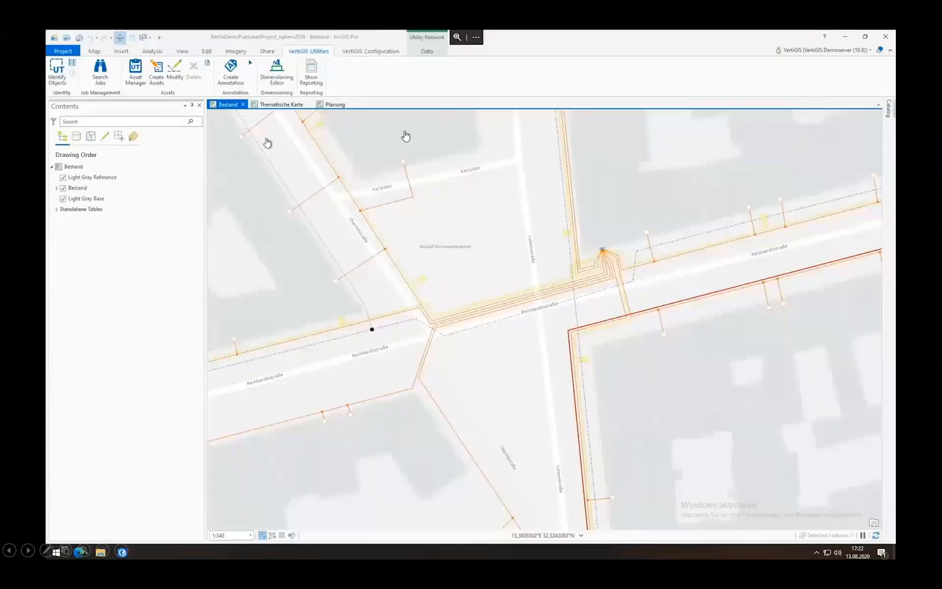
View the Thematische Karte map and identify the objects at the bend of the cable route in the Planung map.
left_click(282, 106)
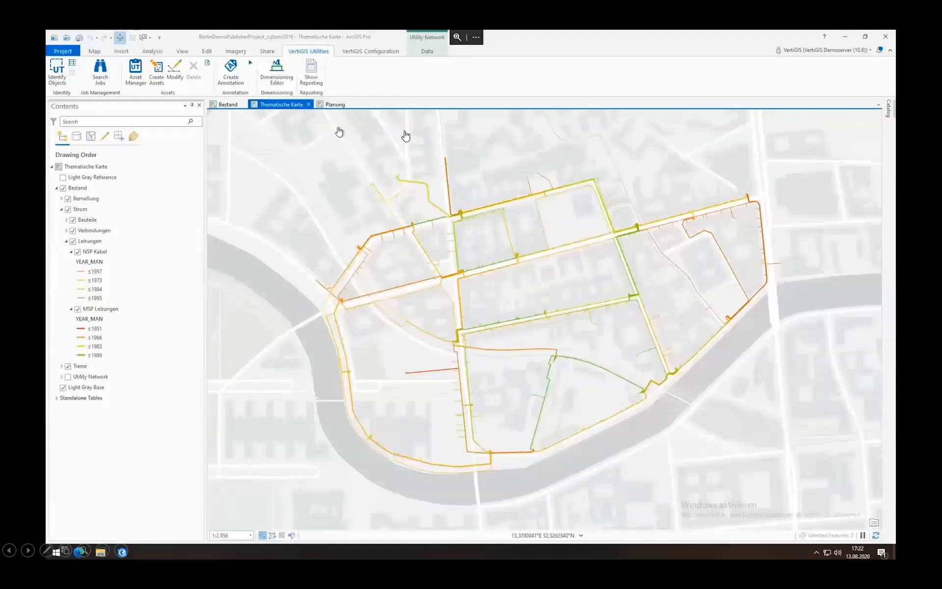
left_click(333, 104)
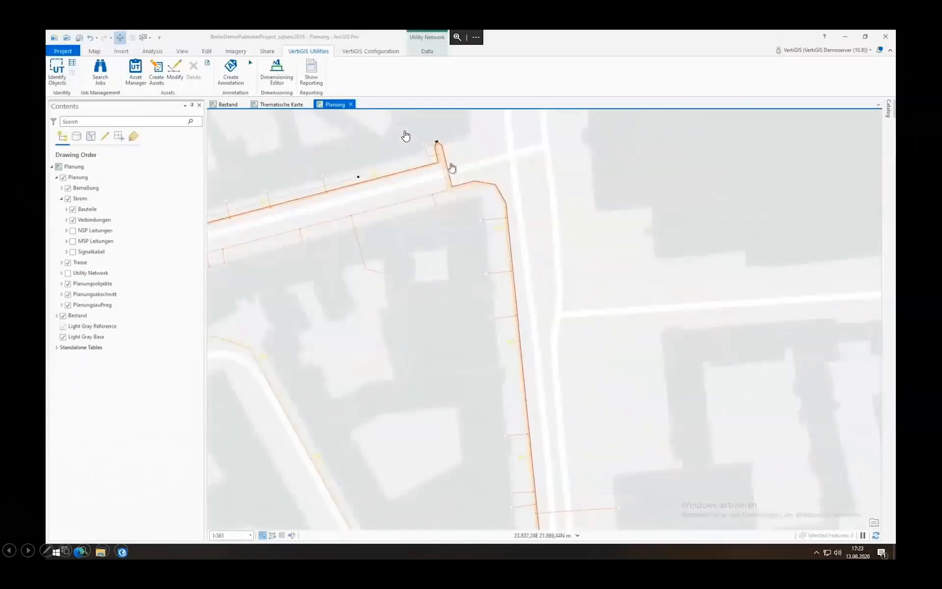
left_click(59, 76)
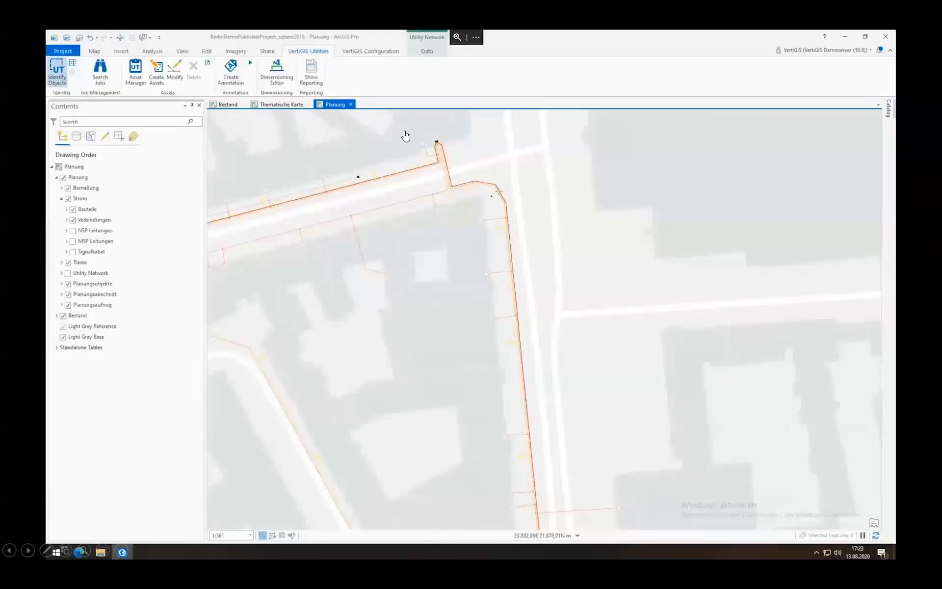
left_click_drag(491, 196, 508, 183)
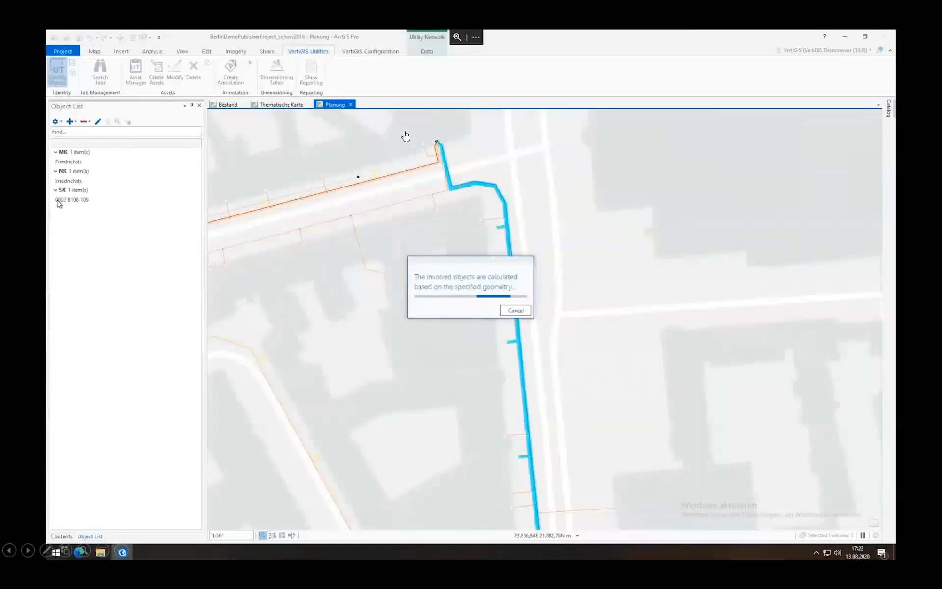
Examine the basic data of the identified MK and NK cables in Friedrichstr. and close the object list.
double_click(73, 165)
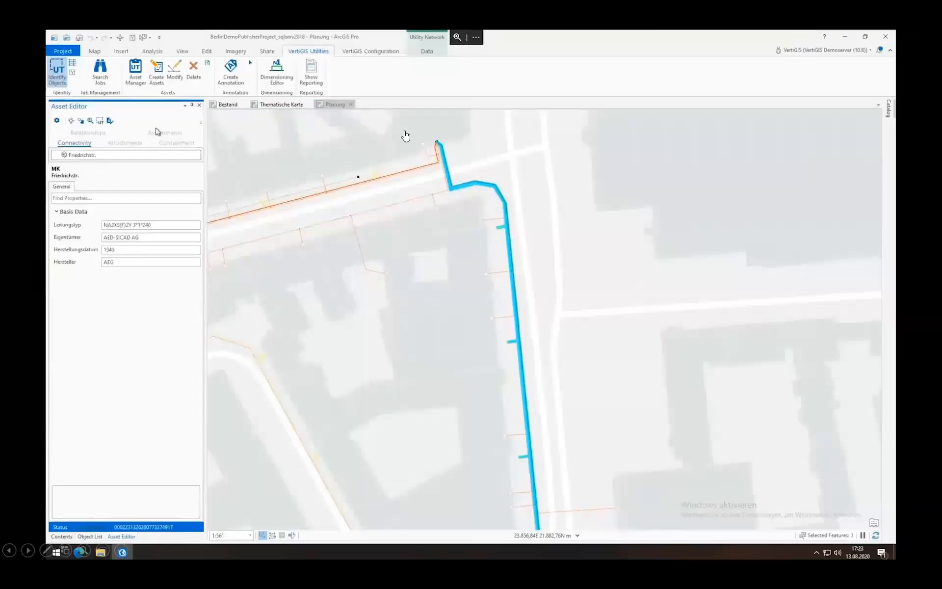
left_click(200, 105)
left_click(73, 181)
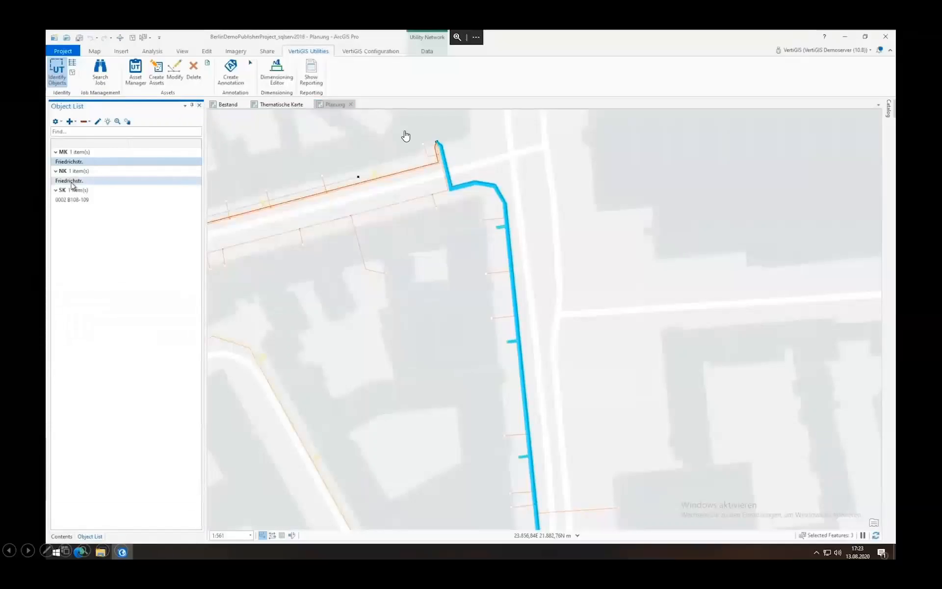
double_click(72, 183)
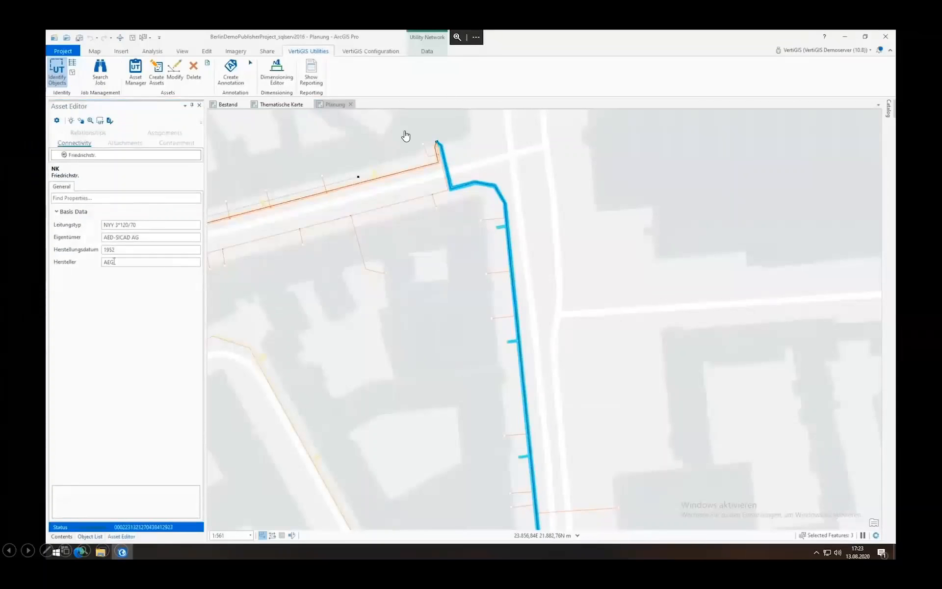
left_click(200, 106)
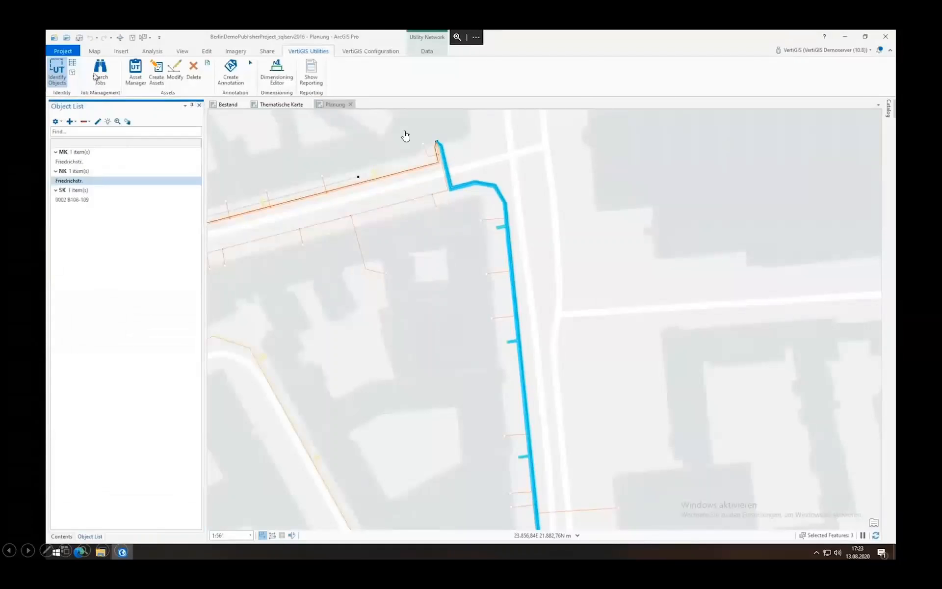
left_click(200, 105)
Create a new job named Neubau with the job type Planning.
left_click(101, 72)
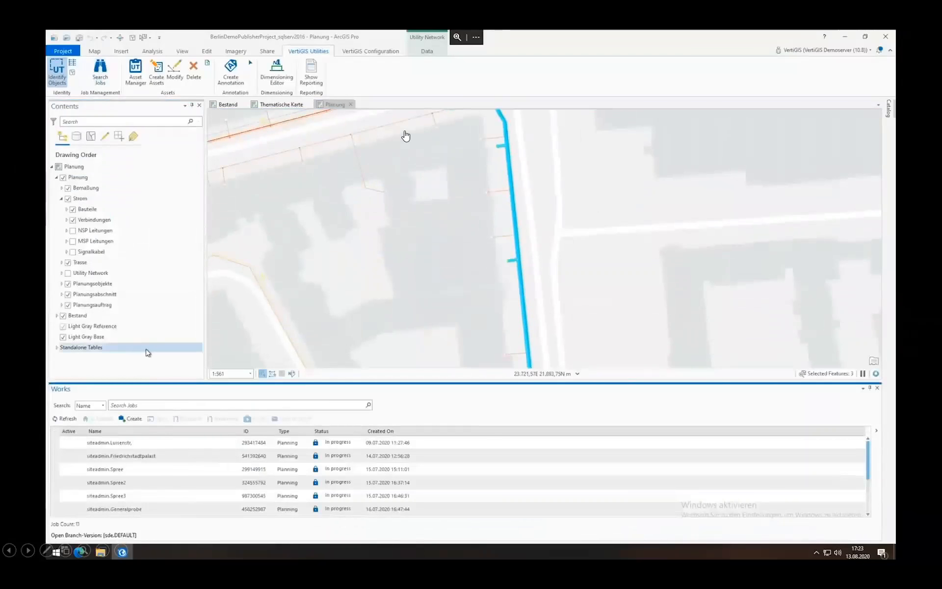
left_click(133, 421)
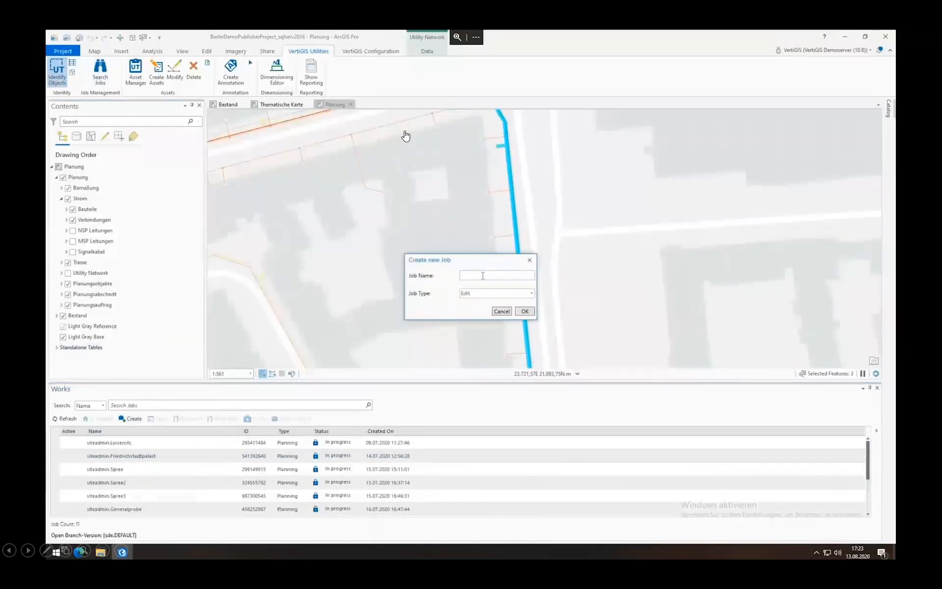
left_click(482, 276)
type("Neubauu")
left_click(500, 297)
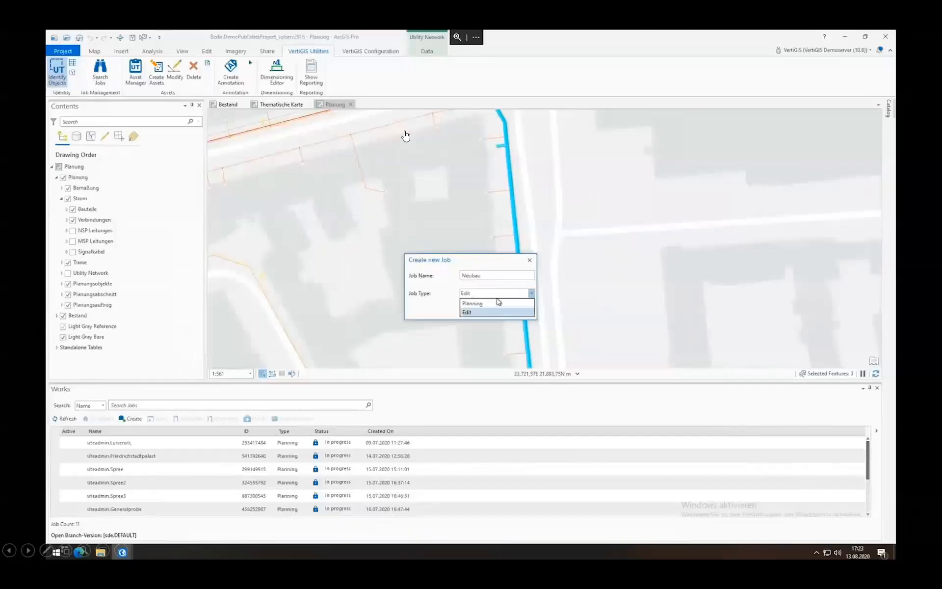
left_click(496, 305)
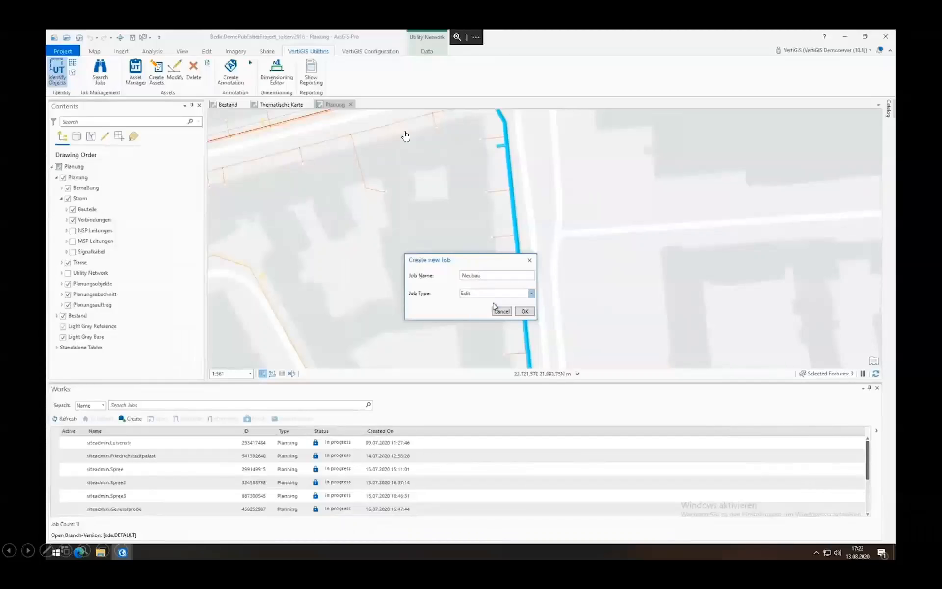
left_click(526, 312)
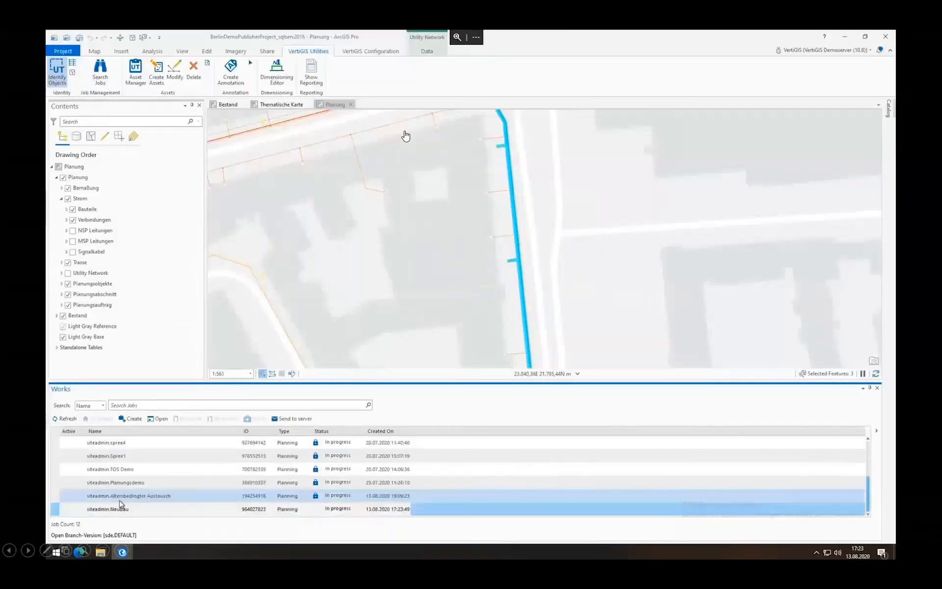
Open the Neubau job for editing, acknowledge the missing geometry notice and close the job list.
left_click(125, 510)
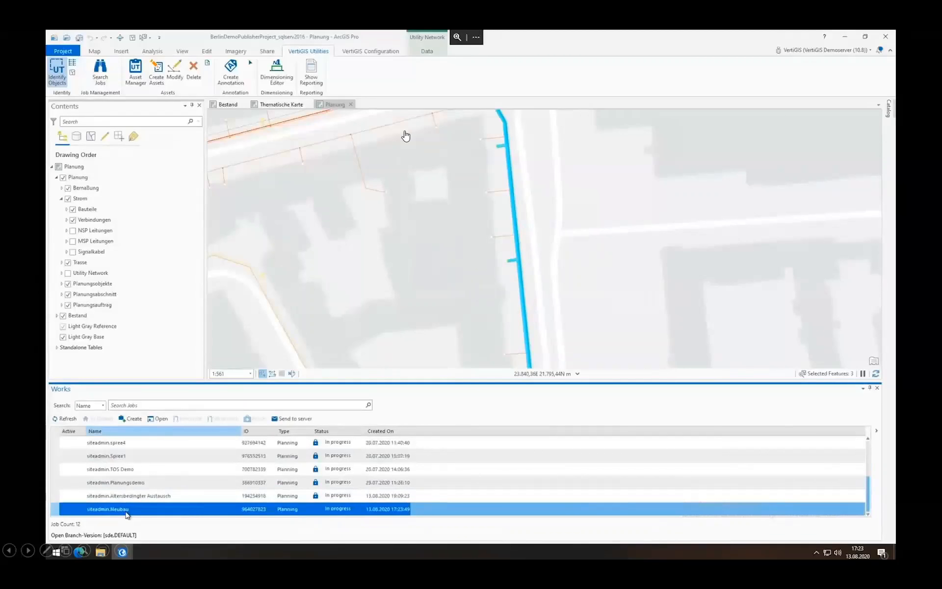
left_click(160, 419)
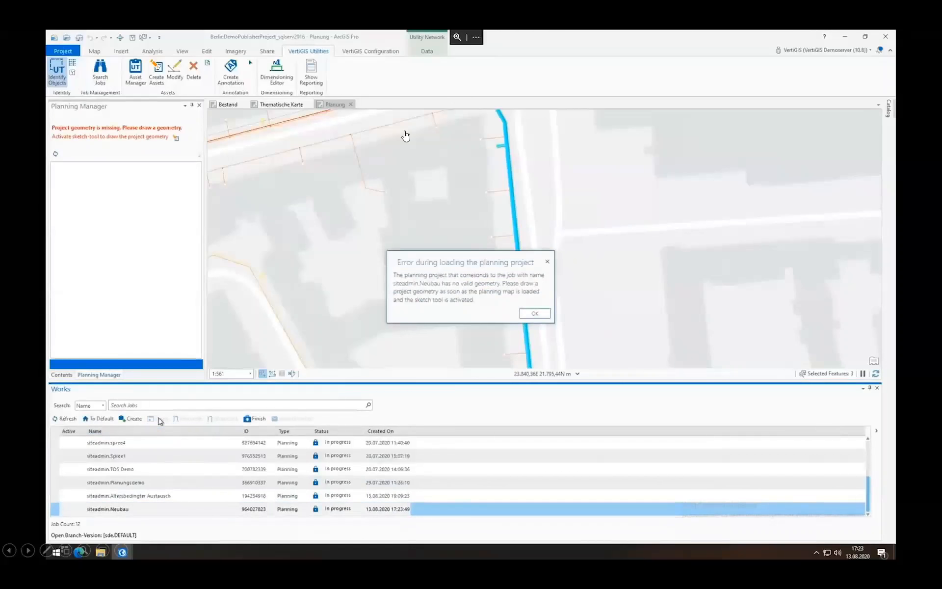
left_click(535, 313)
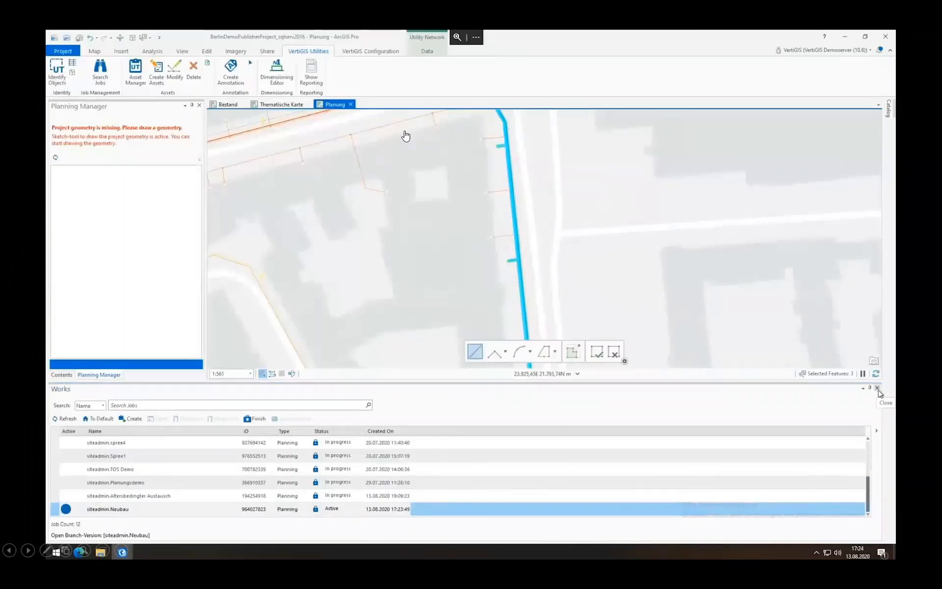
left_click(878, 389)
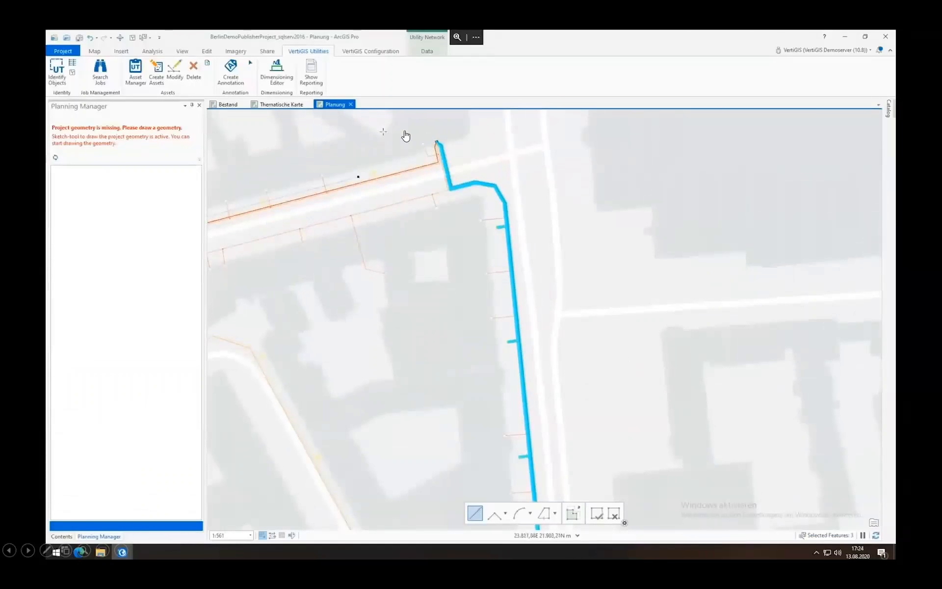
Draw the project geometry as a five-sided polygon around the bend of the cable route in the Planung map.
left_click(490, 124)
left_click(639, 179)
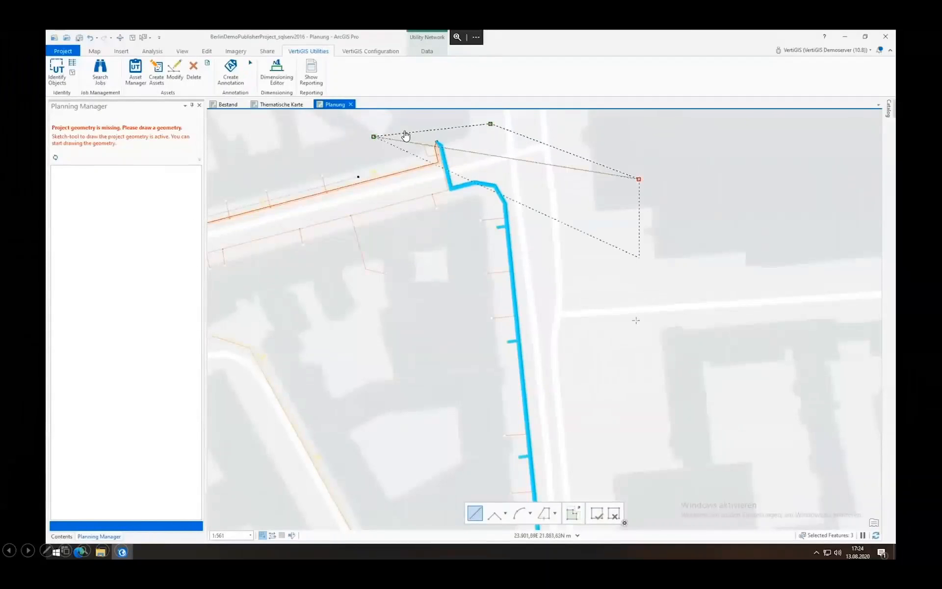
left_click(641, 370)
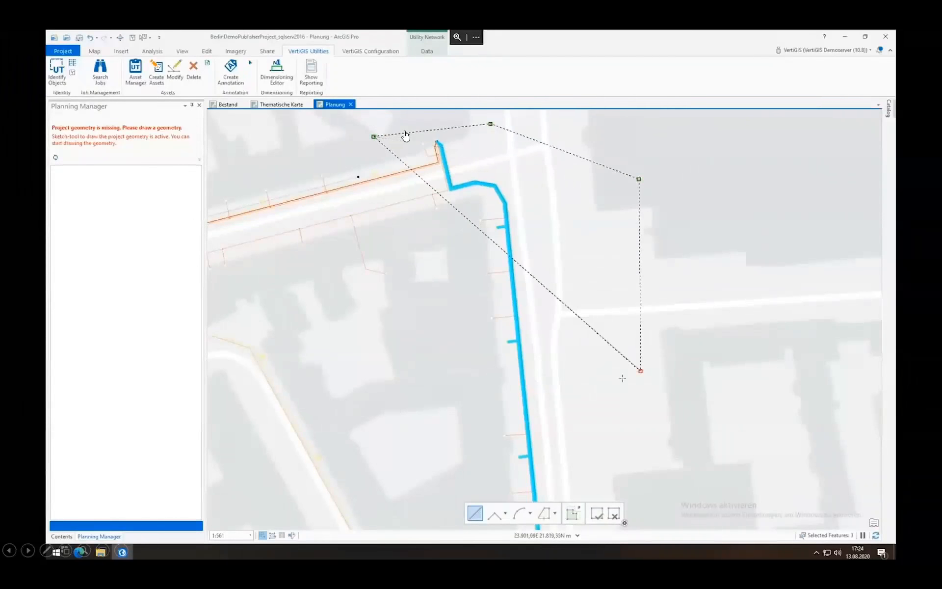
double_click(460, 405)
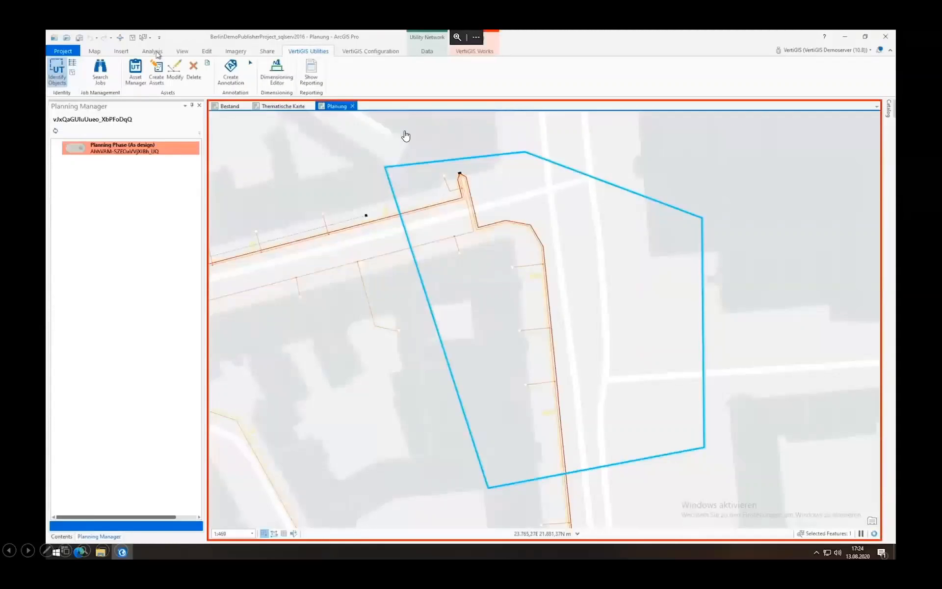
Create a Kabelschutzrohr - MSP - NSP - Signal group asset along a bent line beside the existing route inside the project area and clear the selection.
left_click(157, 67)
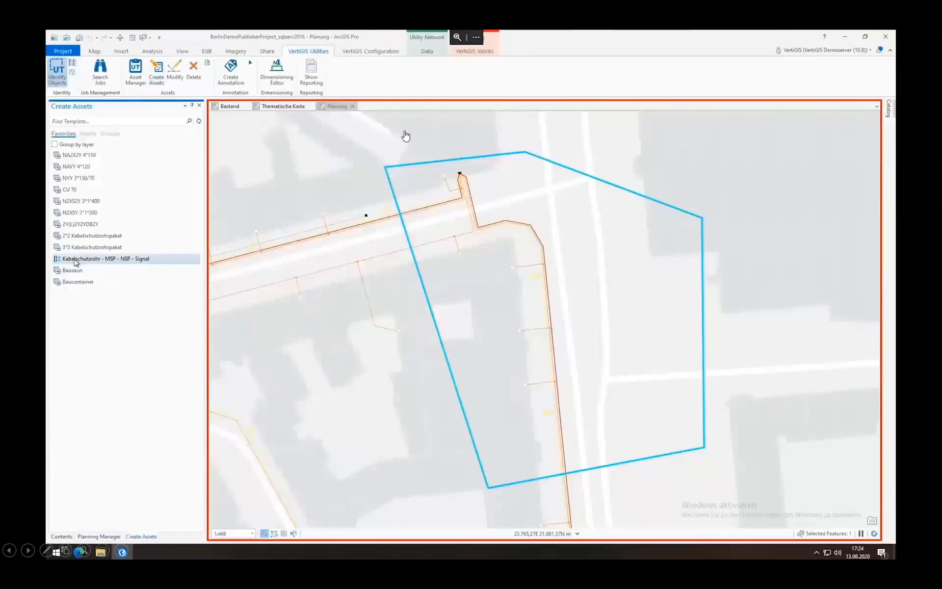
left_click(76, 260)
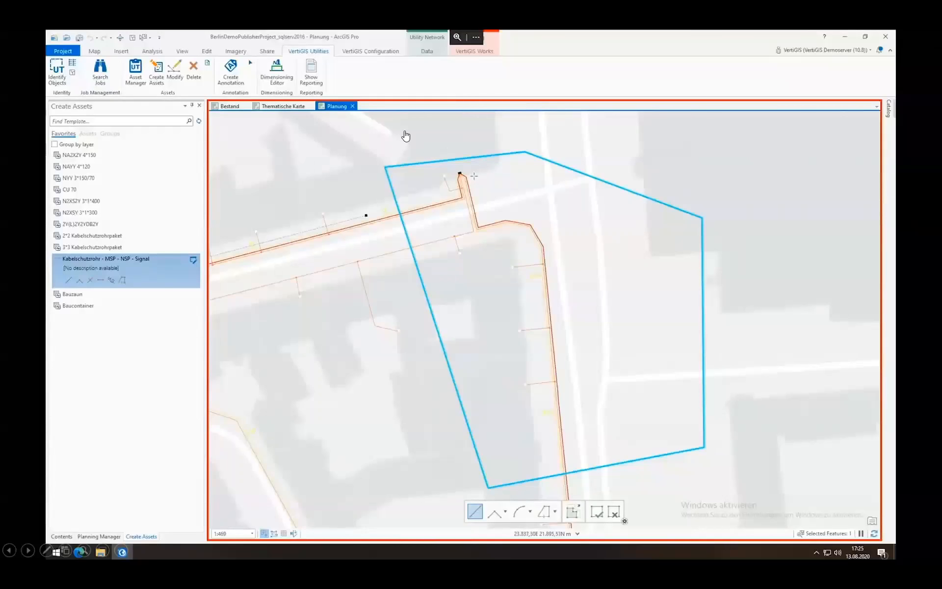
left_click(473, 174)
double_click(582, 345)
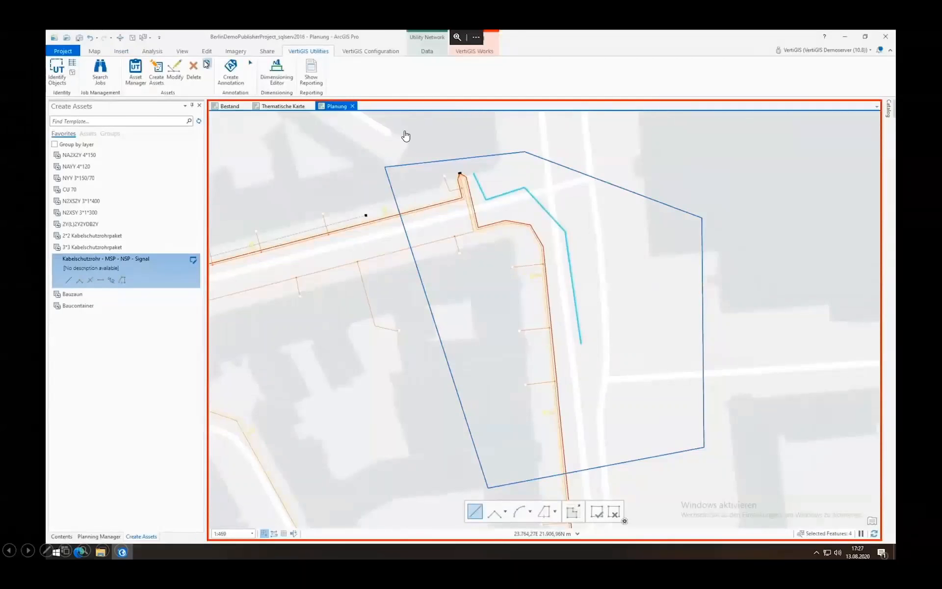
left_click(132, 38)
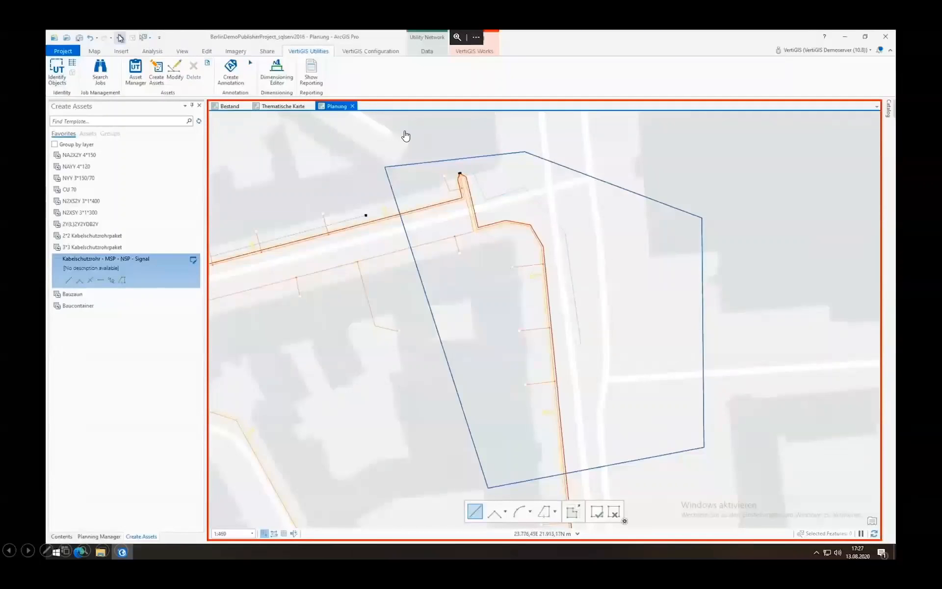
Show the NSP Leitungen, MSP Leitungen and Signalkabel layers of the Planung map.
scroll(486, 197, "up", 4)
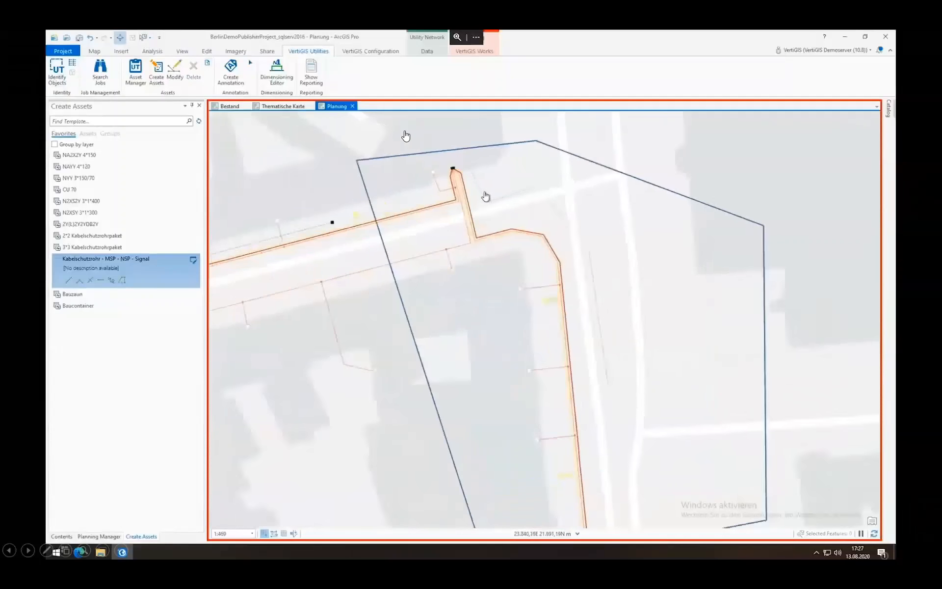
scroll(485, 197, "up", 2)
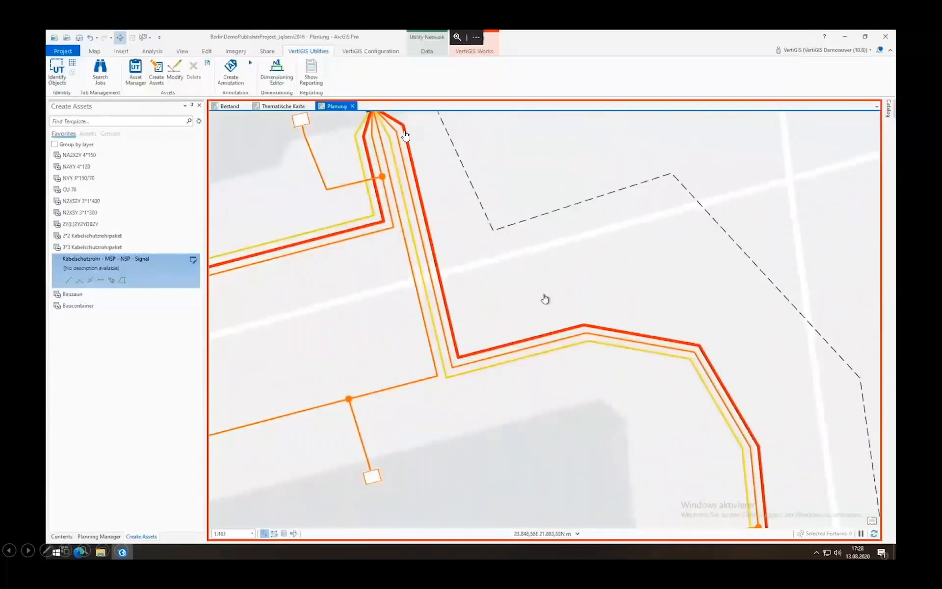
left_click_drag(440, 221, 468, 292)
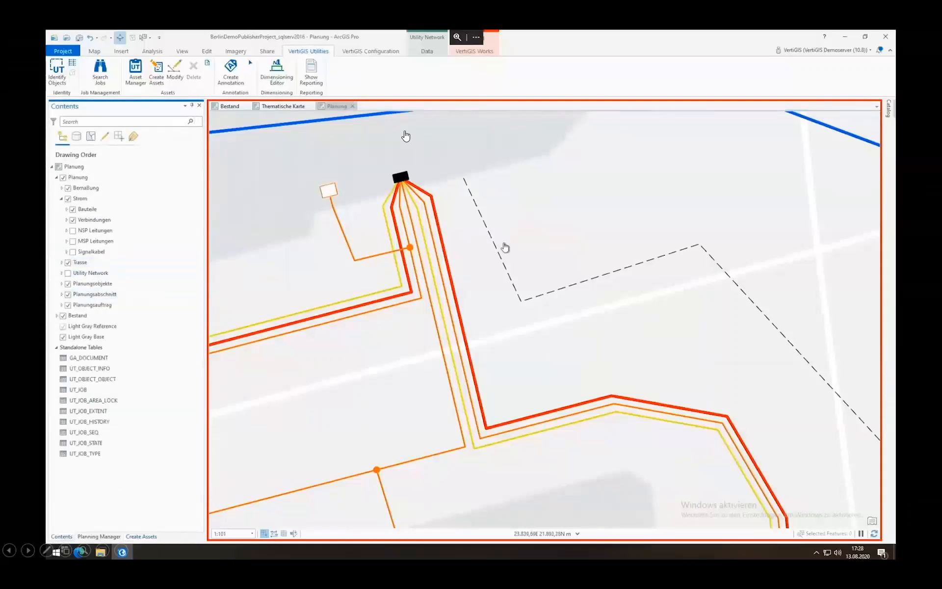
left_click(74, 231)
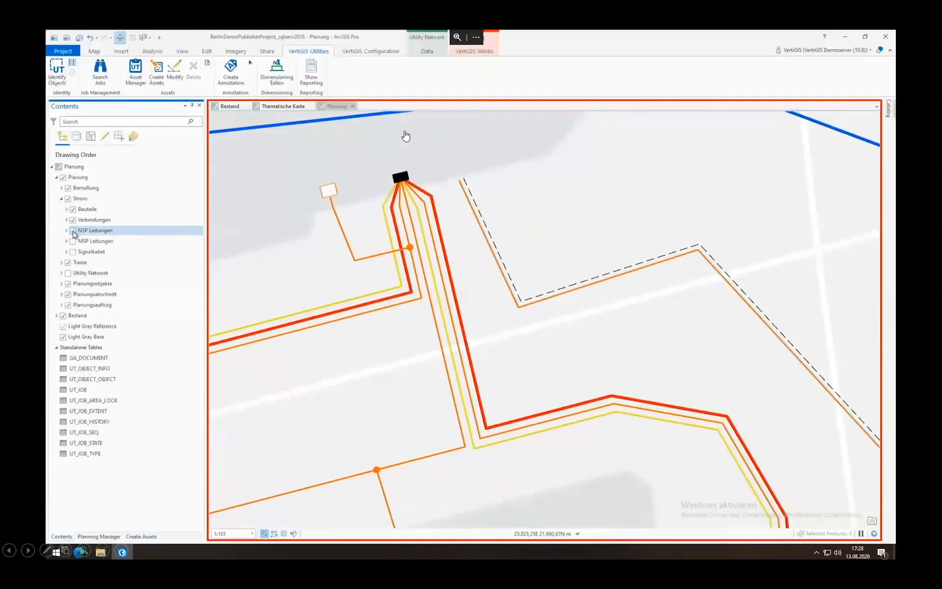
left_click(73, 241)
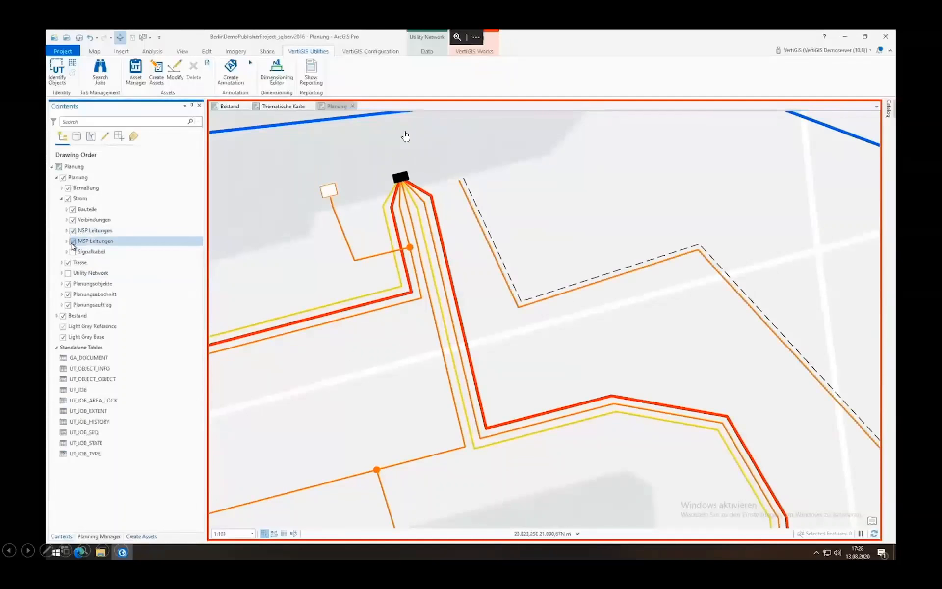
left_click(73, 252)
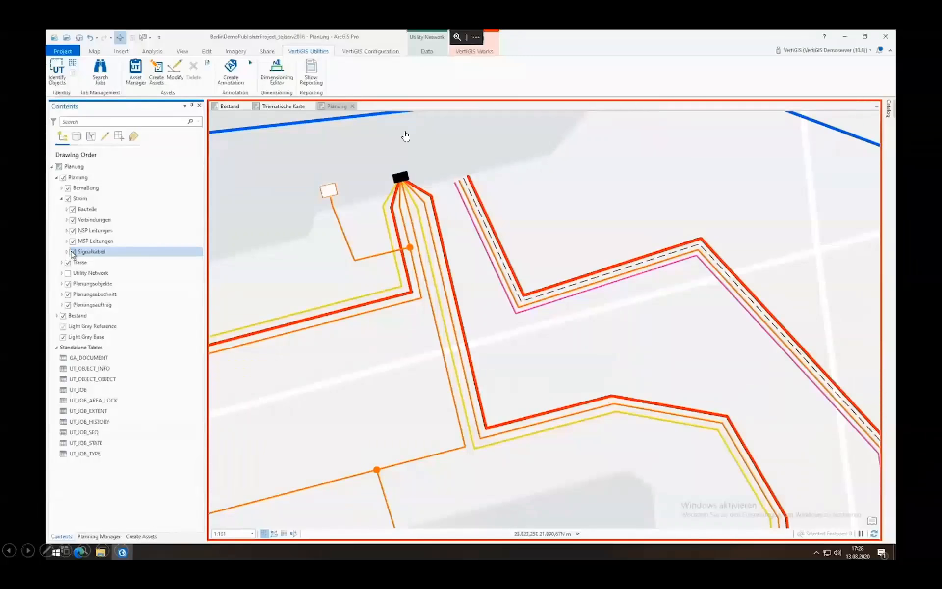
Identify the newly drawn line bundle and examine the containment of the 2*2 Kabelschutzrohrpaket, expanding its Signalkabel entry.
left_click(57, 71)
left_click_drag(545, 270, 599, 310)
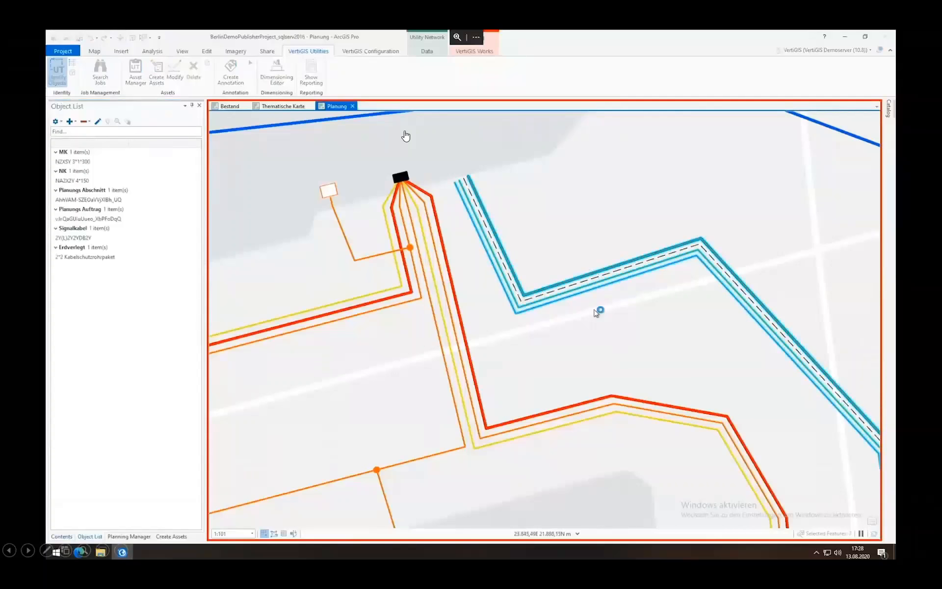
left_click(84, 162)
left_click(88, 257)
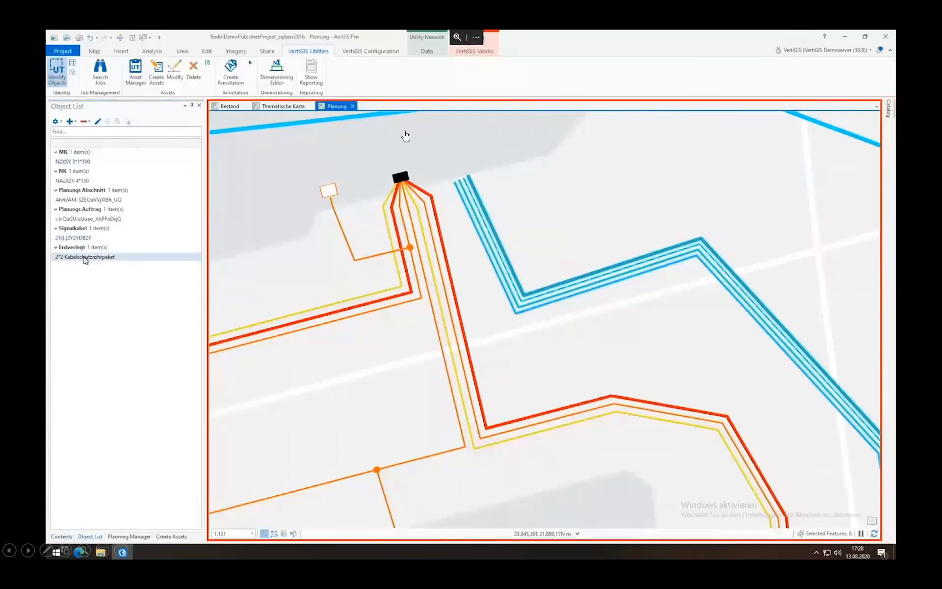
double_click(85, 257)
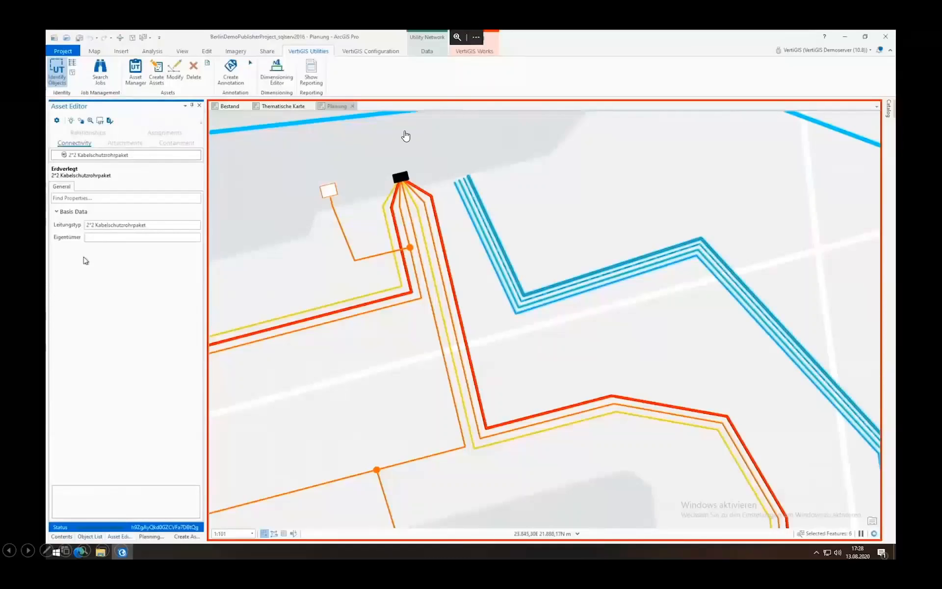
left_click(176, 142)
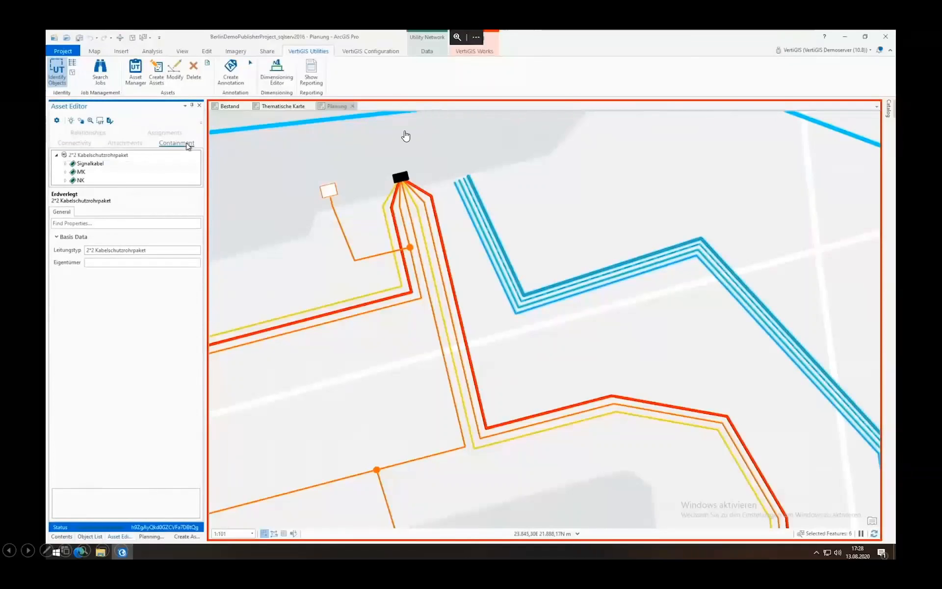
left_click(65, 164)
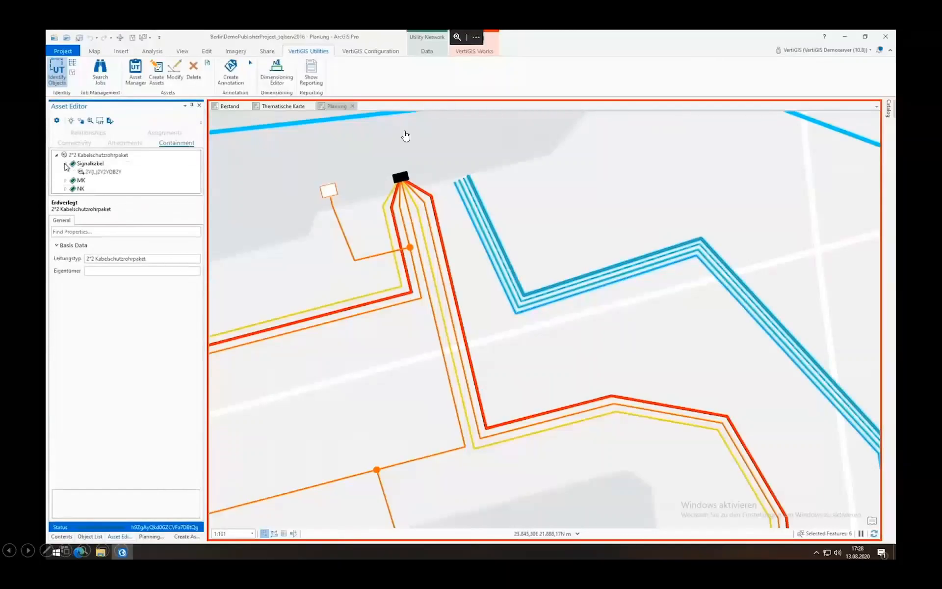
Expand the MK and NK entries in the containment of the 2*2 Kabelschutzrohrpaket to examine the contained cables.
left_click(65, 181)
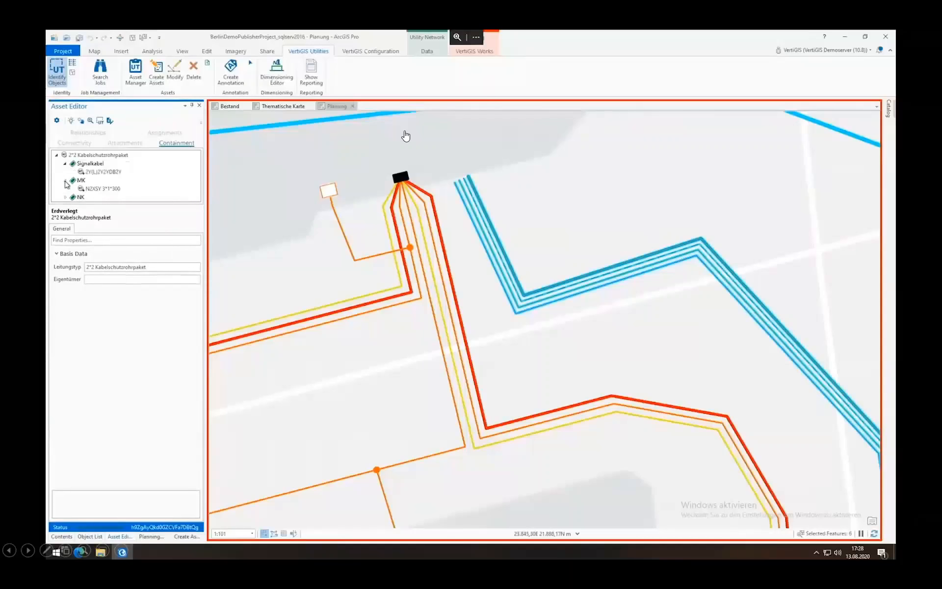
left_click(65, 197)
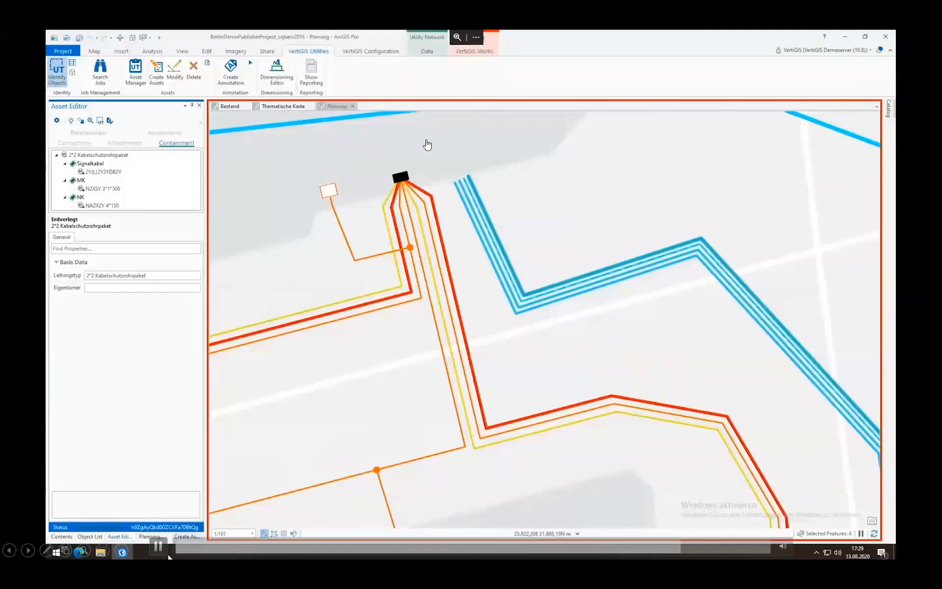
Review the assets added in the As design planning phase in the Planning Manager, expanding Erdverlegt, NK, MK and Signalkabel.
left_click(151, 538)
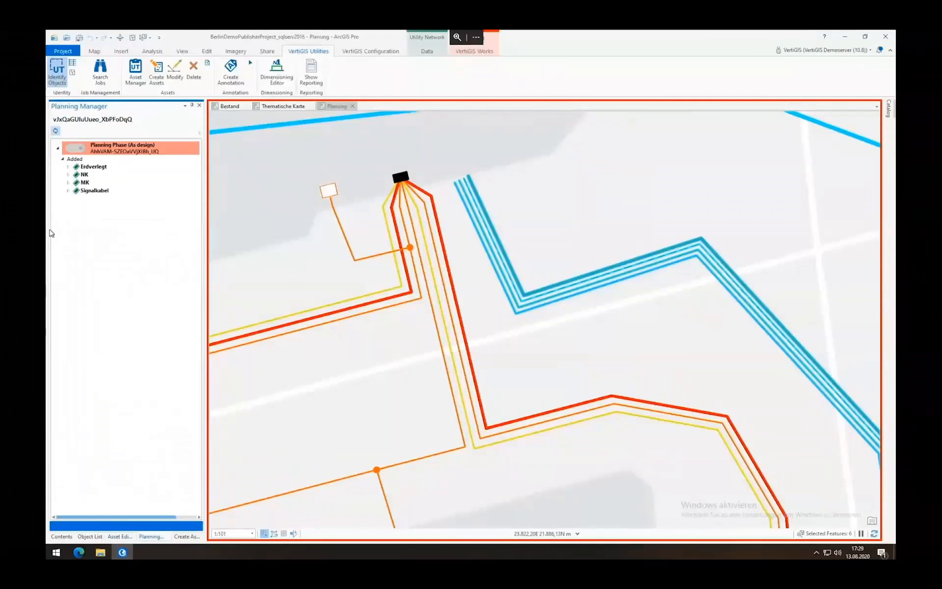
left_click(68, 166)
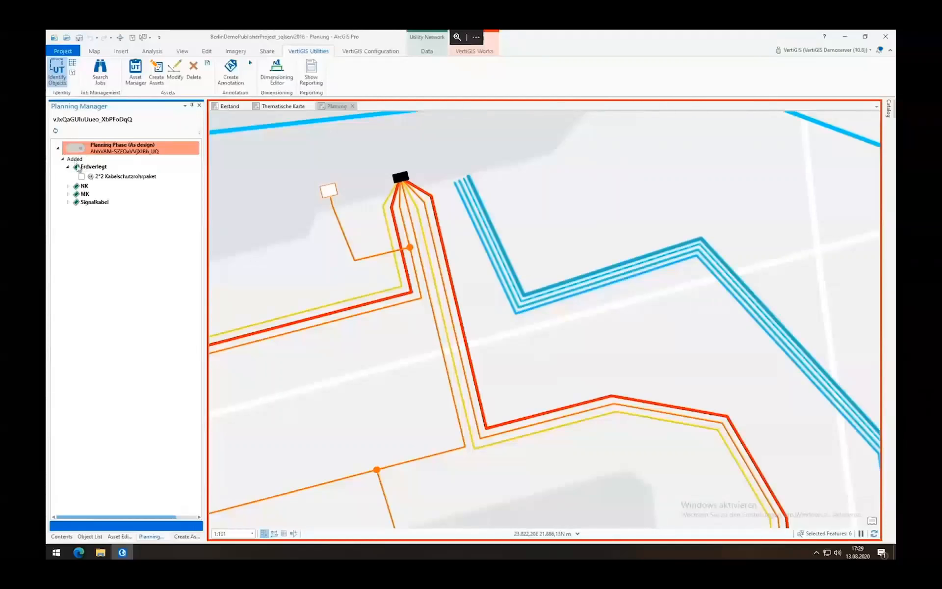
left_click(68, 186)
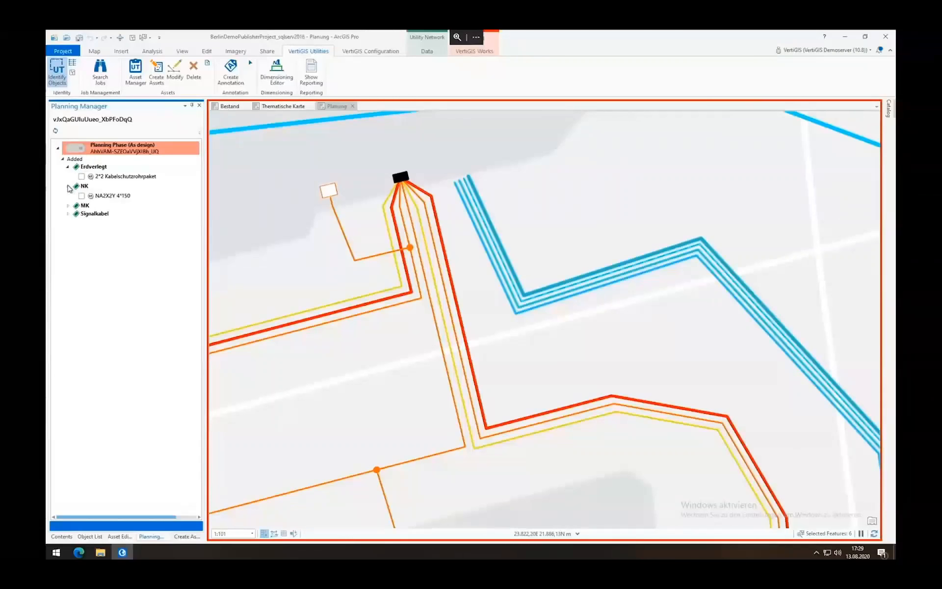
left_click(69, 206)
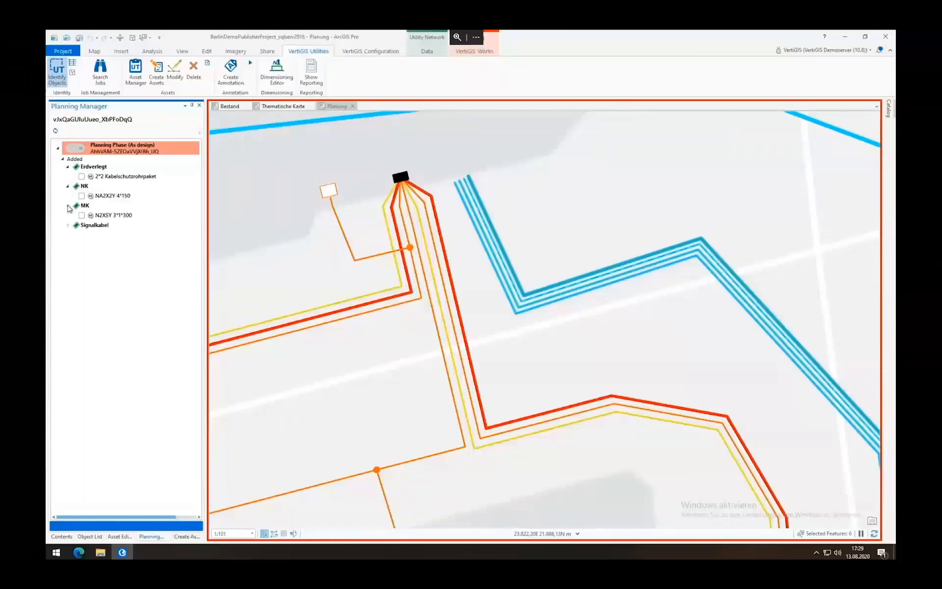
left_click(68, 225)
Open the job search.
left_click(100, 71)
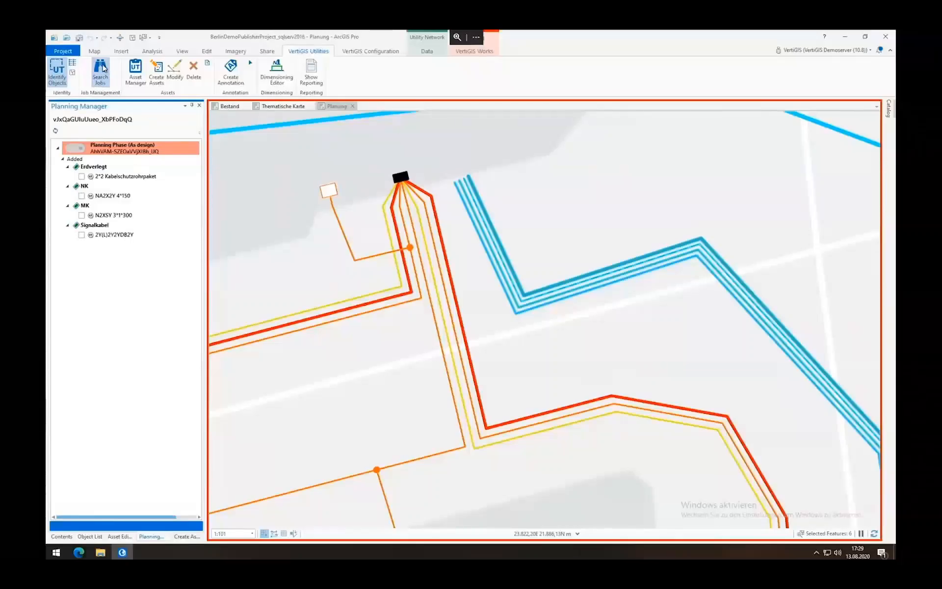